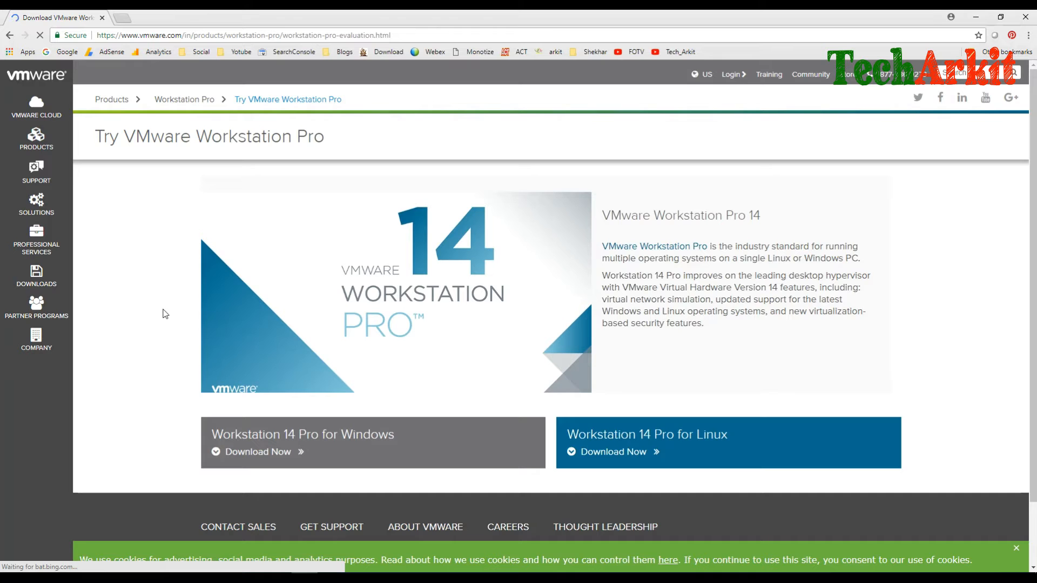
click(262, 453)
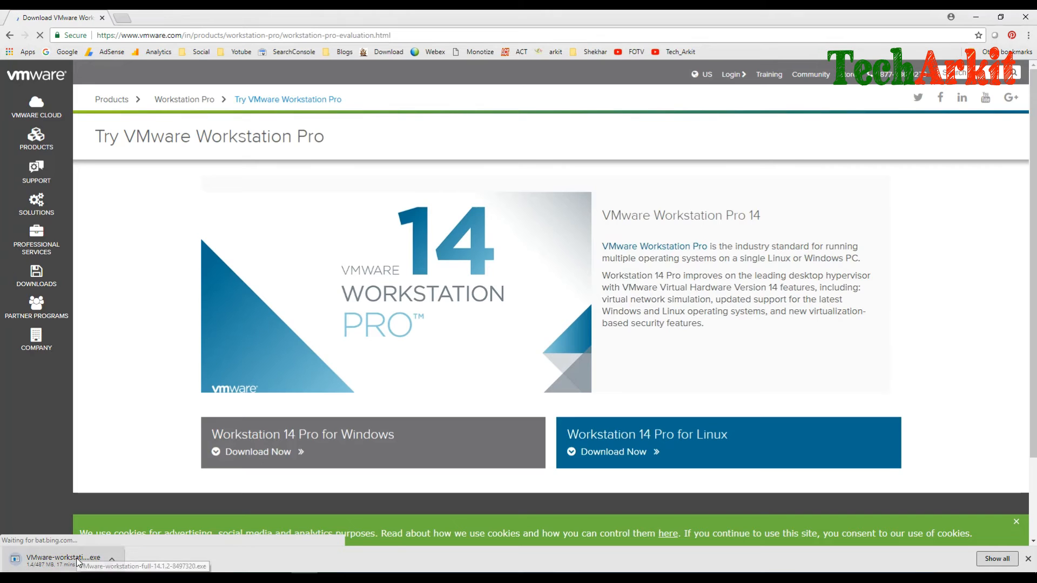
click(112, 560)
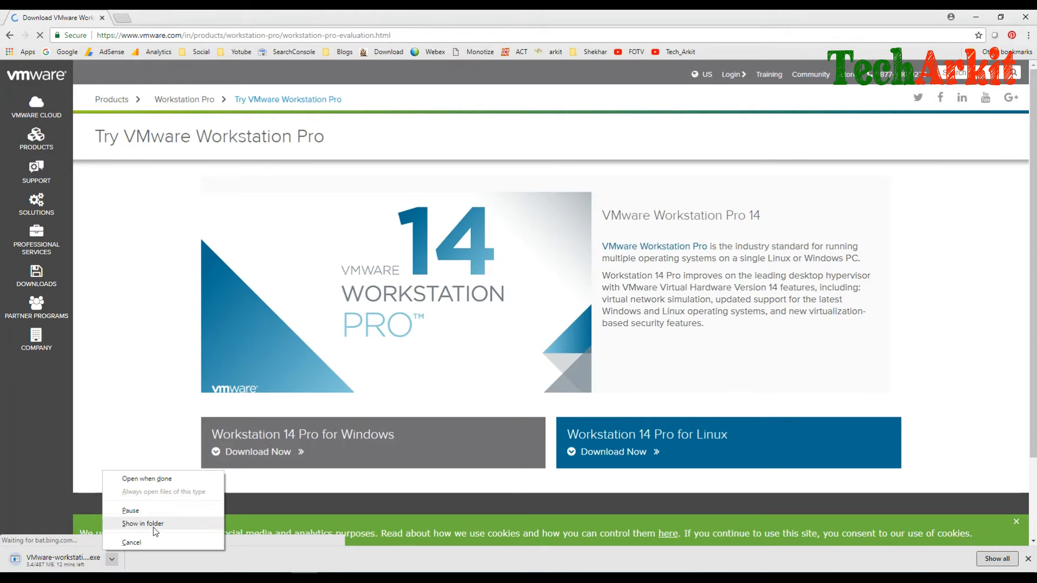
click(145, 542)
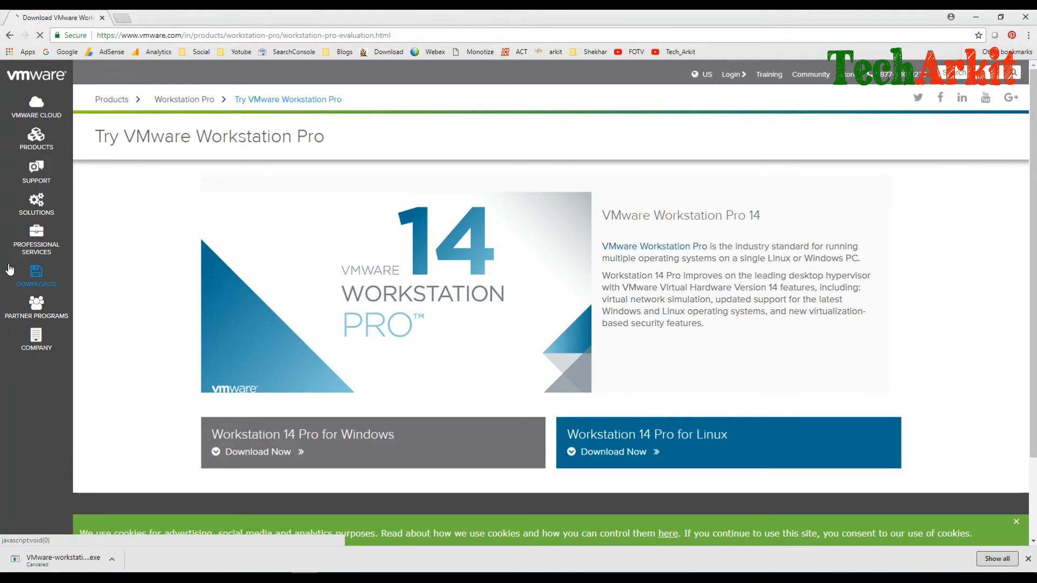
Search Google in a new browser tab for "oracle virtualbox download"
click(125, 19)
click(67, 52)
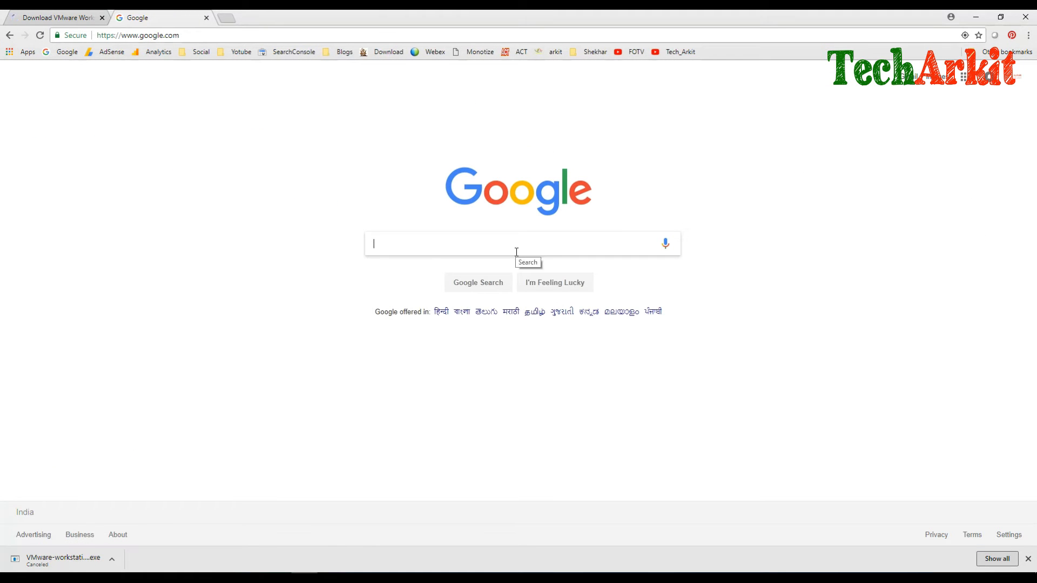
text(oracle)
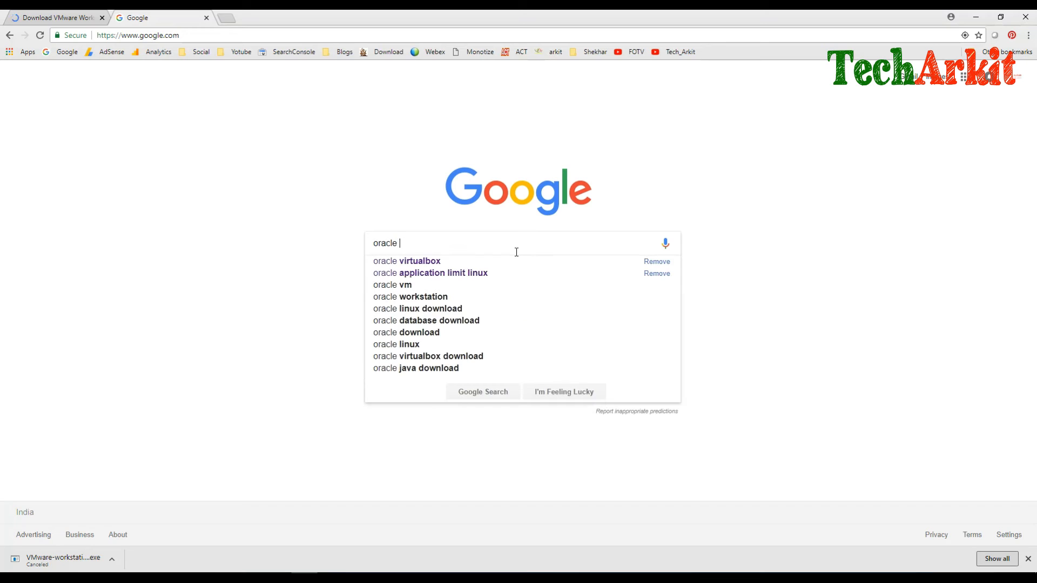
key(Down)
text(dow)
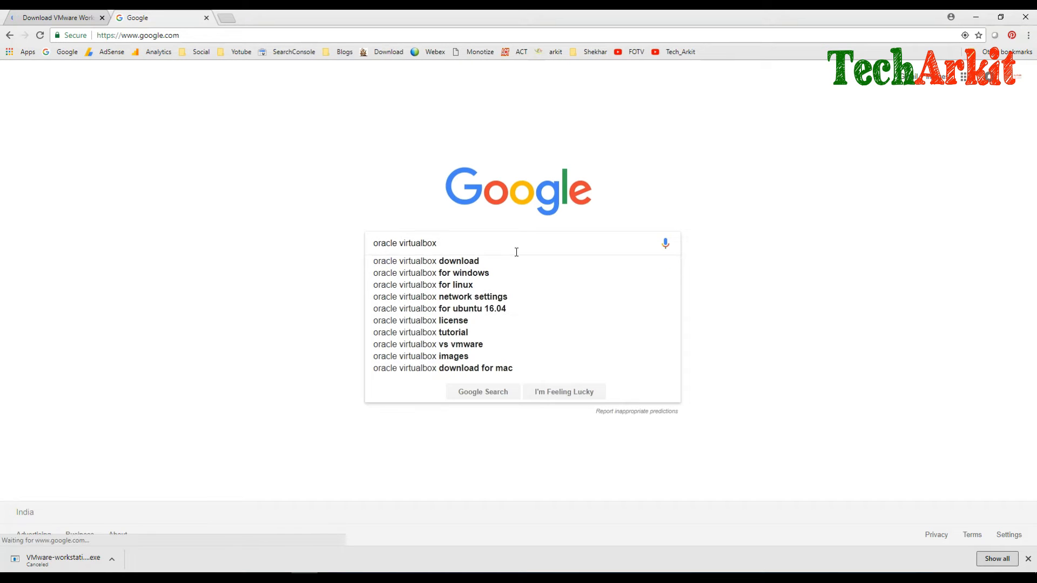
text(nload)
key(Return)
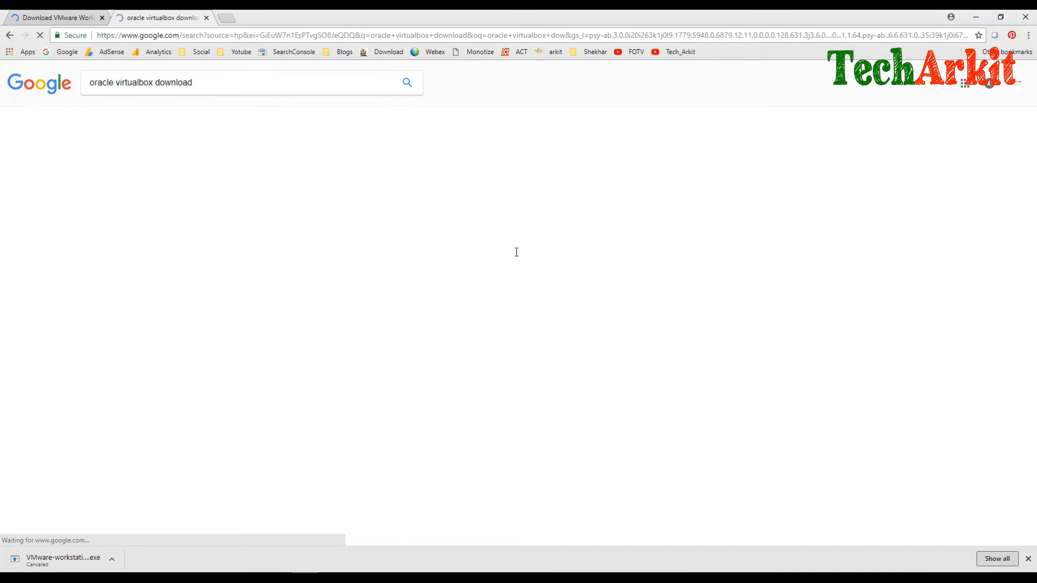
Open the VirtualBox downloads page from the search results and download the VirtualBox 5.2.12 package for Windows hosts
click(183, 160)
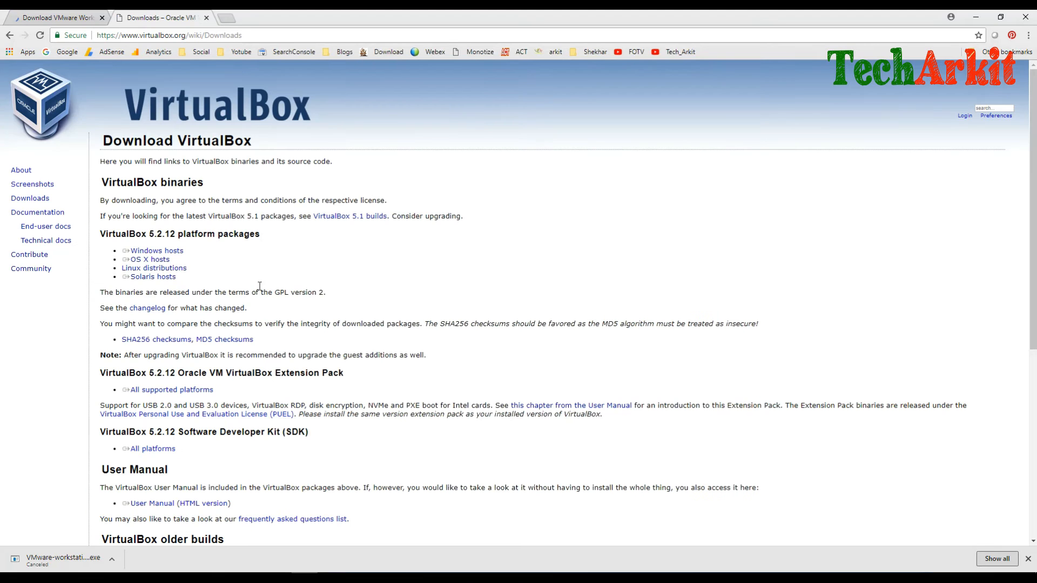
click(146, 252)
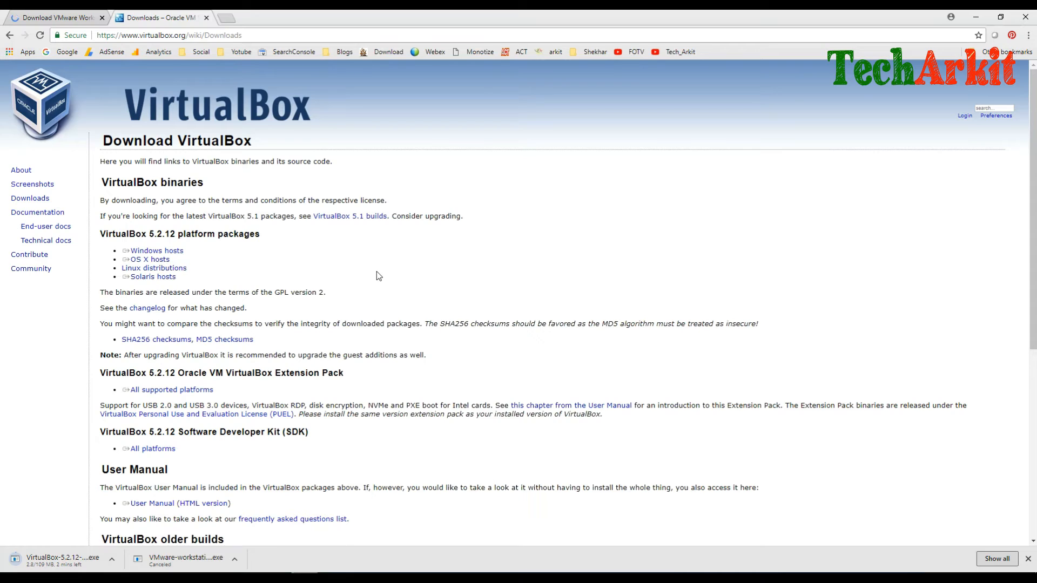
click(147, 261)
Switch to the Tech_Arkit window of VMware Workstation and look through the library's lab folders, leaving Netapp Lab and Ansible Lab collapsed
click(411, 578)
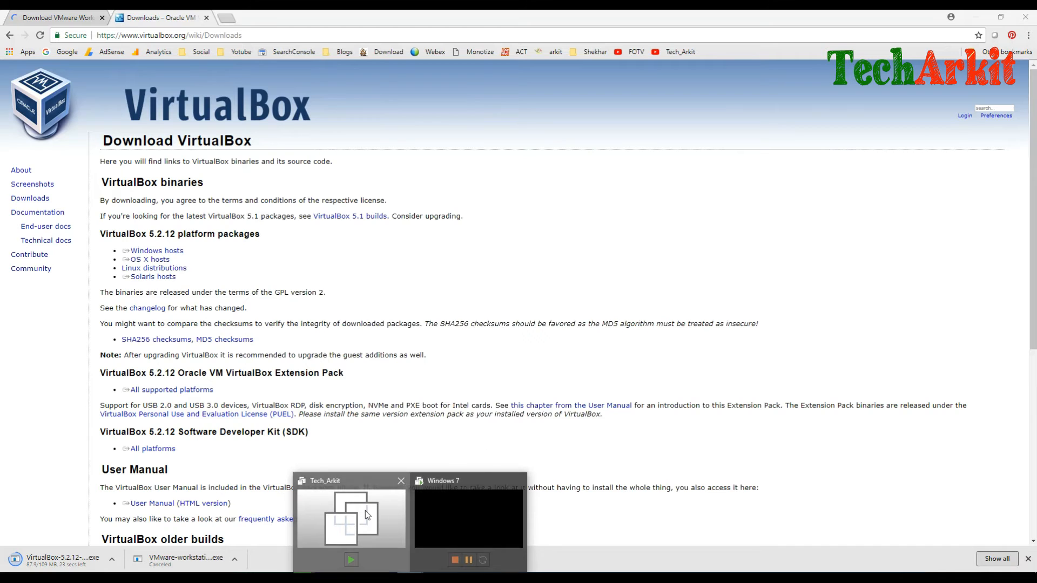
click(365, 510)
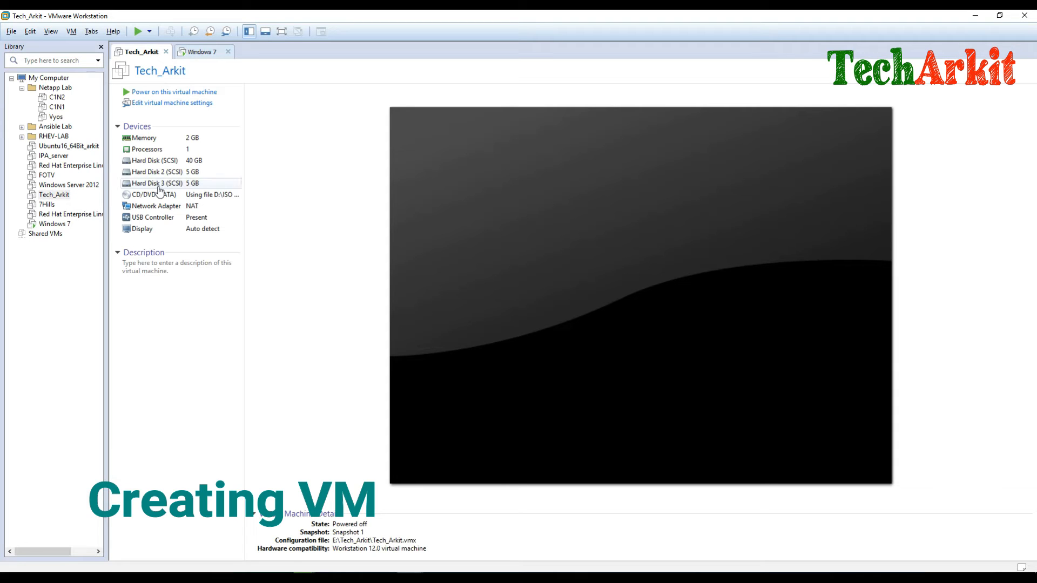
click(22, 88)
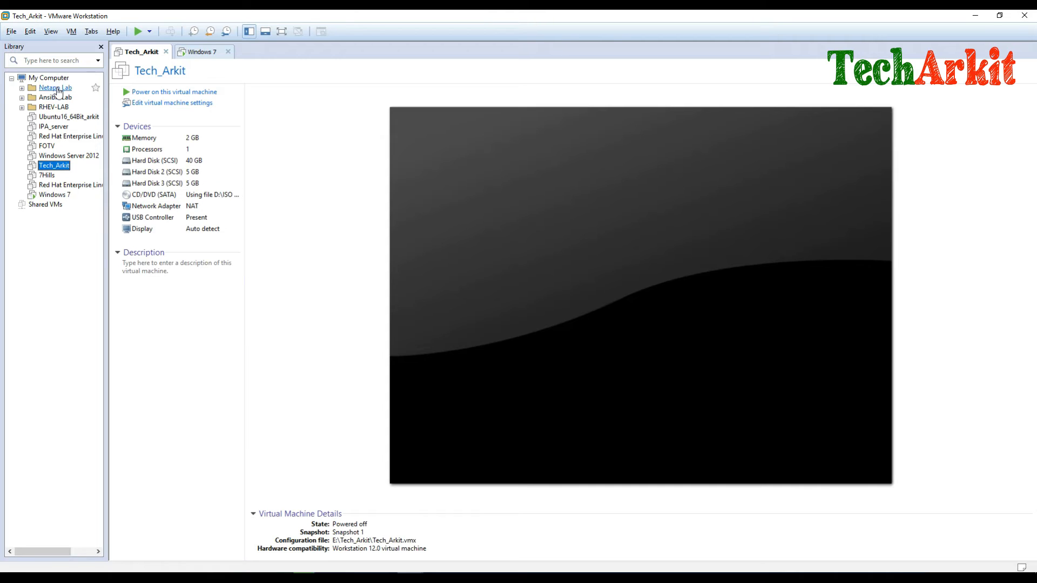
click(22, 97)
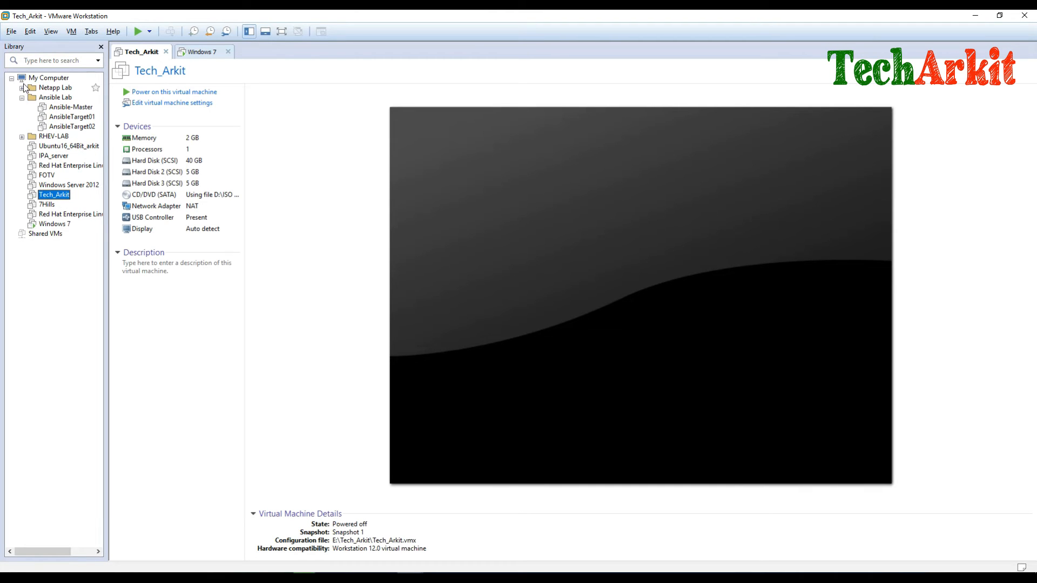
click(22, 98)
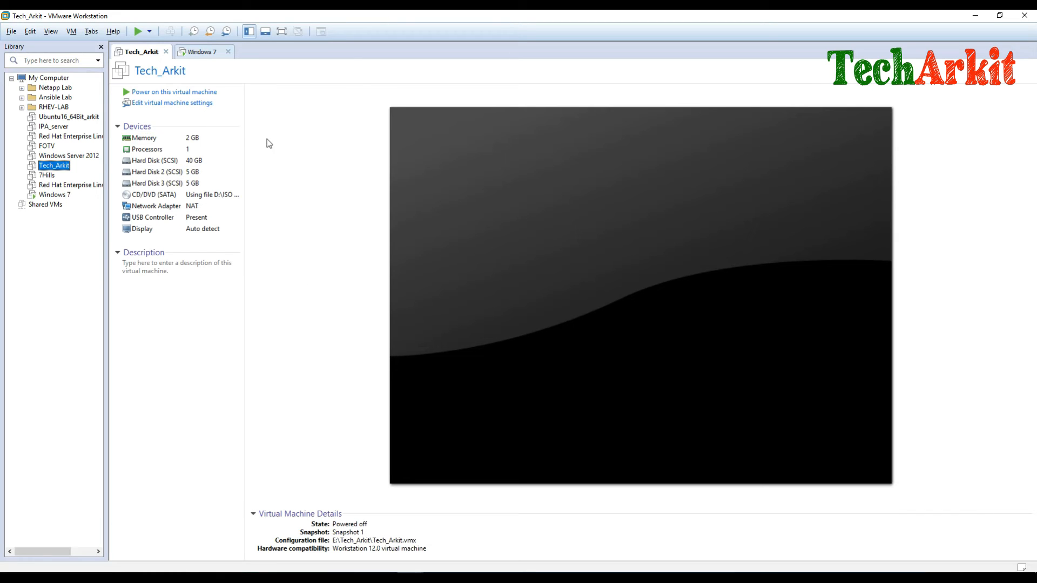
Start creating a new virtual machine with the Custom (advanced) configuration type
click(11, 31)
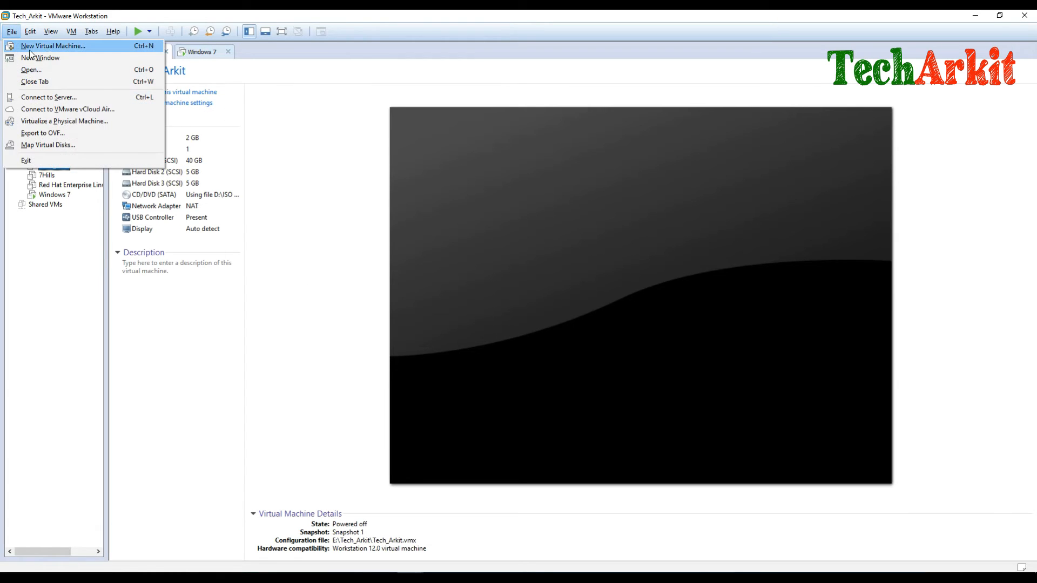
click(47, 47)
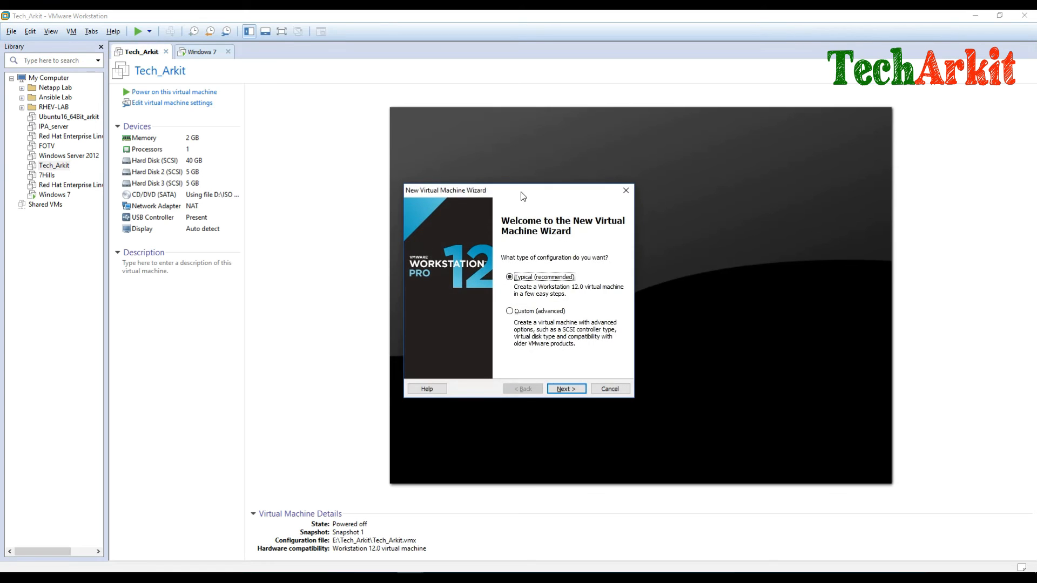
drag(522, 196, 297, 170)
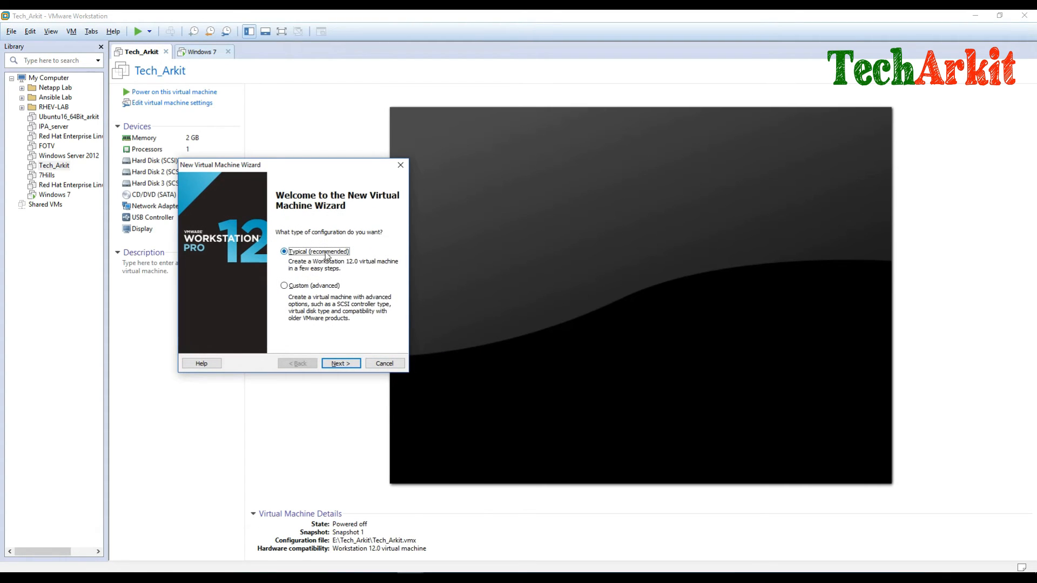
click(296, 286)
click(342, 363)
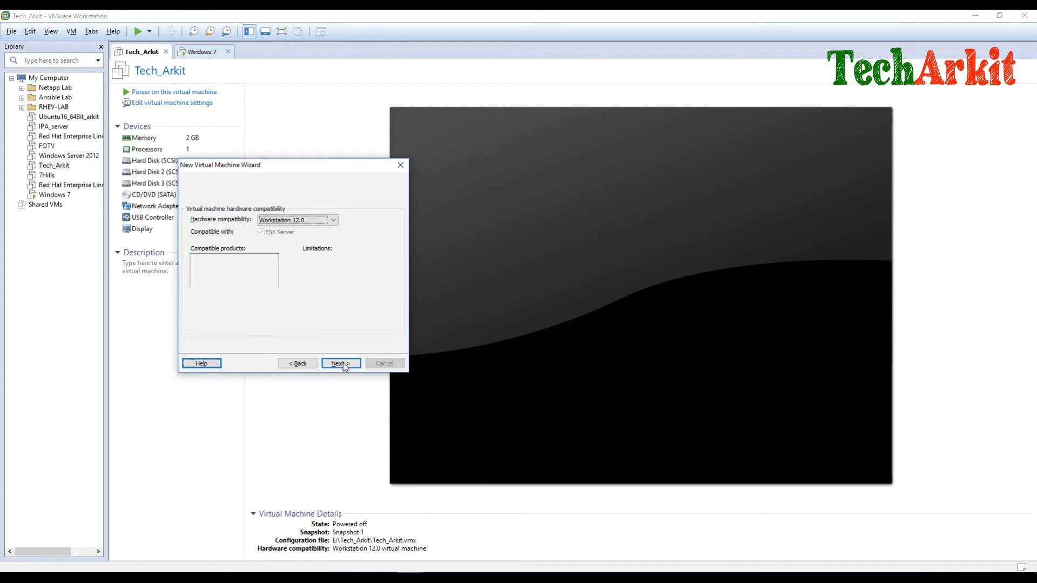
Set the hardware compatibility to Workstation 12.0 and keep the option to install the operating system later
click(312, 221)
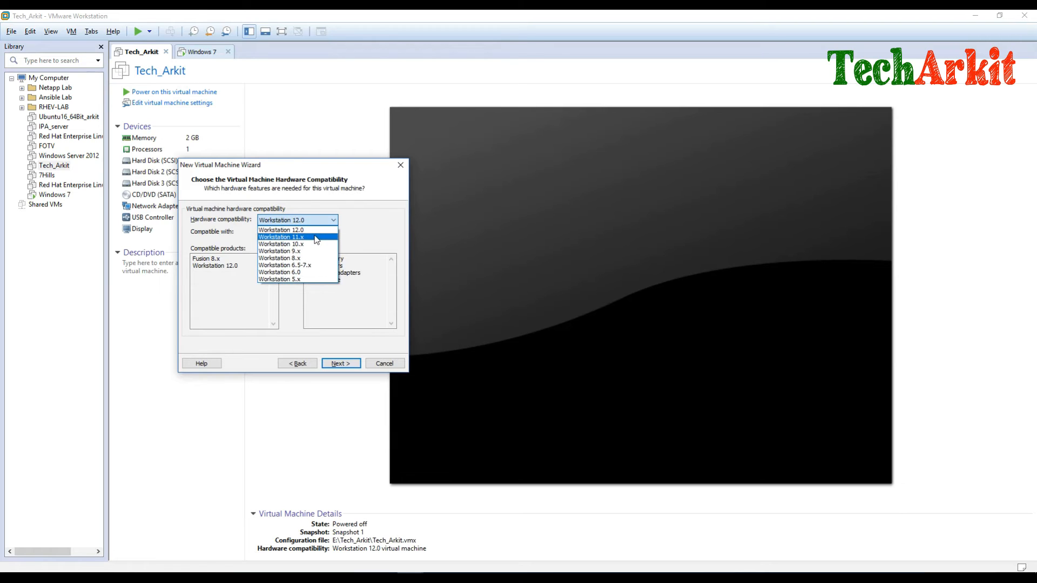
click(315, 230)
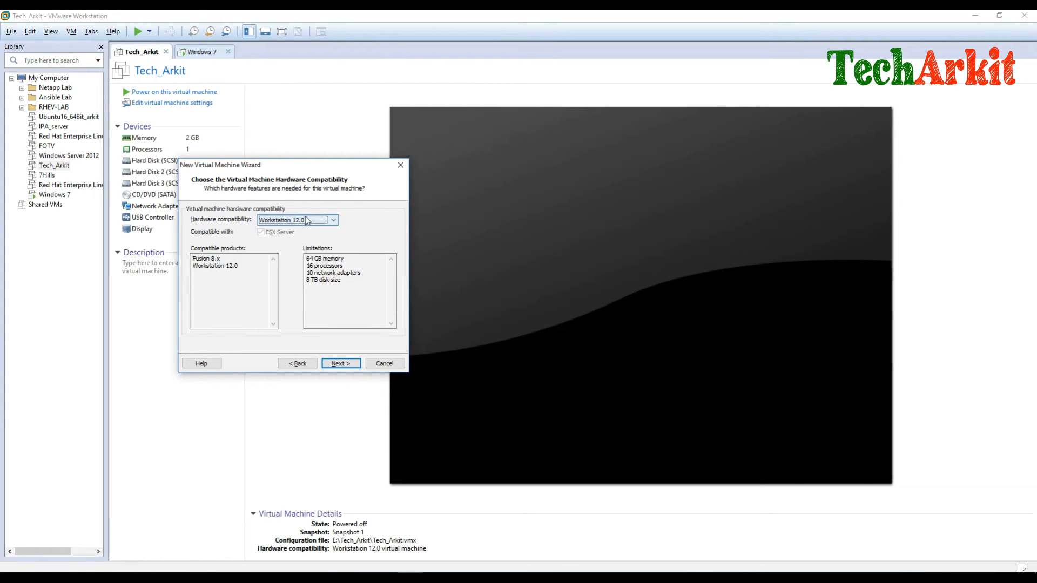
click(340, 363)
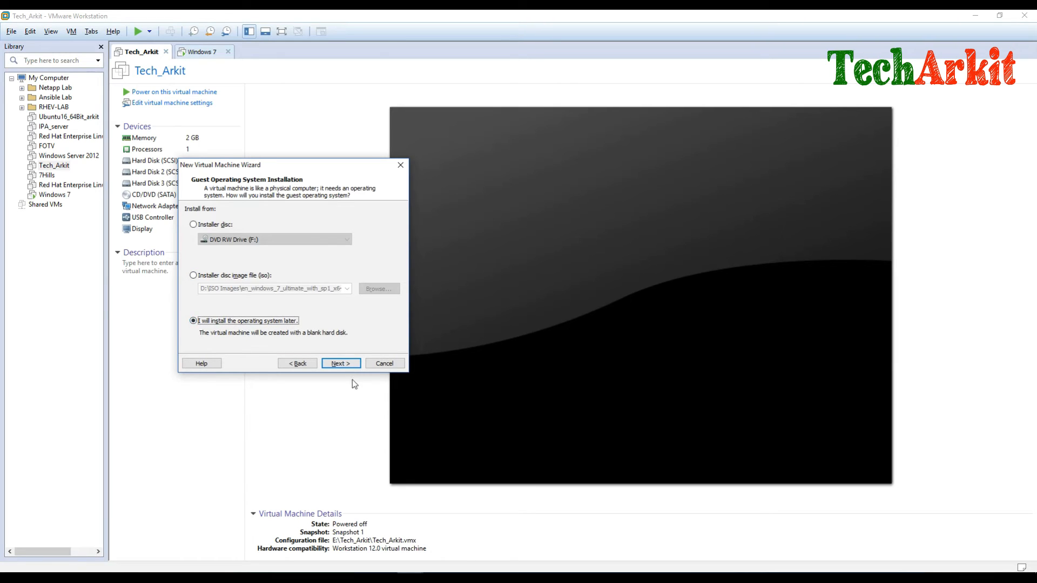
click(349, 365)
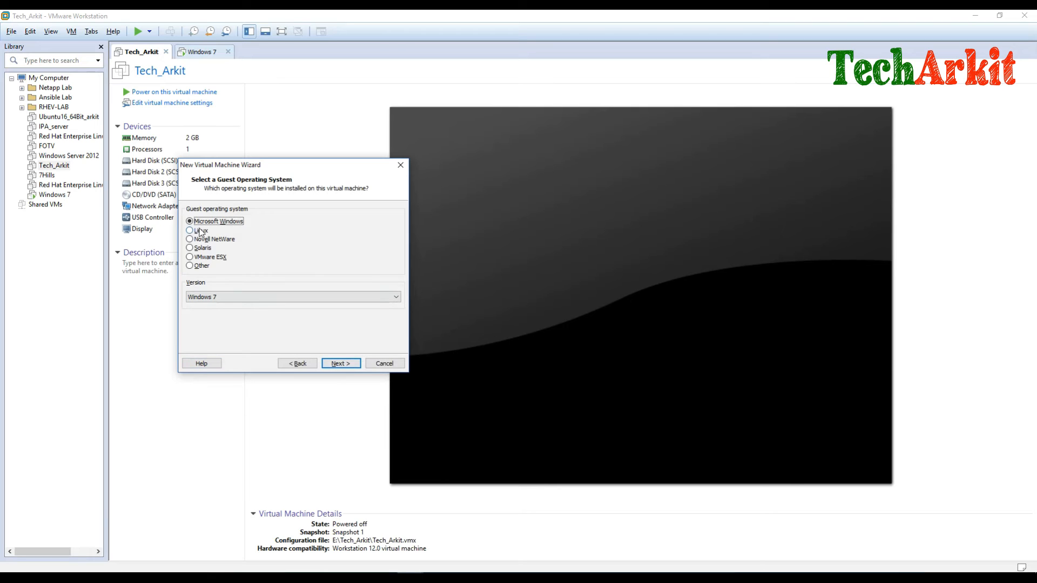
Set the guest operating system to Linux, version Red Hat Enterprise Linux 7 64-bit
click(200, 230)
click(248, 298)
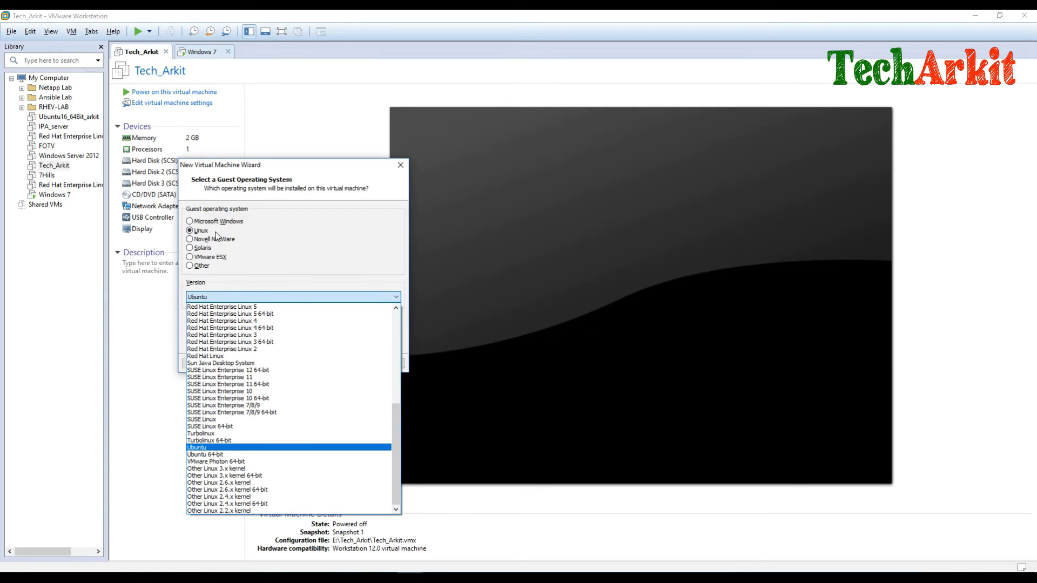
scroll(294, 339, up, 1)
scroll(293, 338, up, 6)
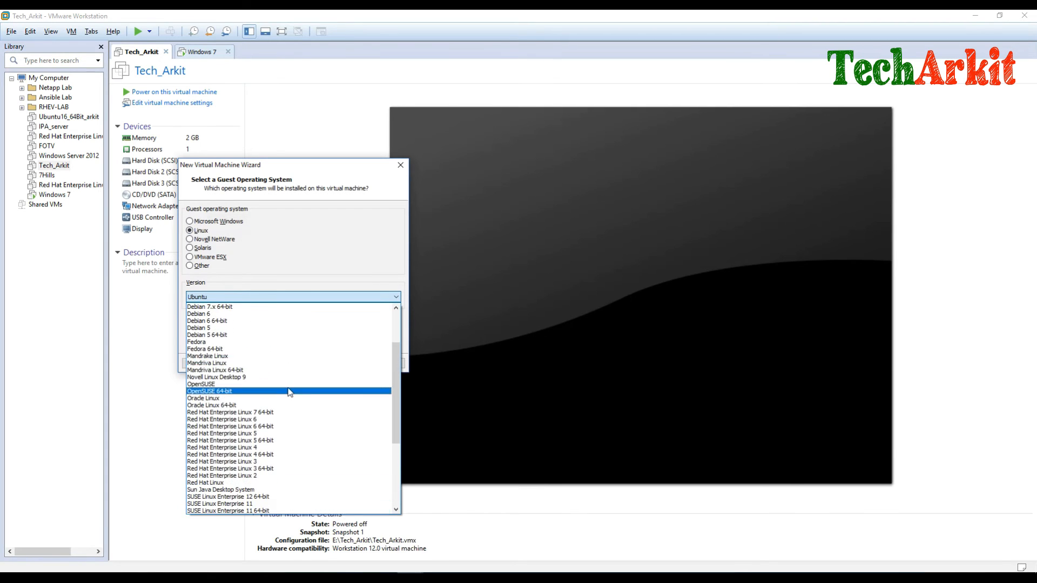
click(270, 413)
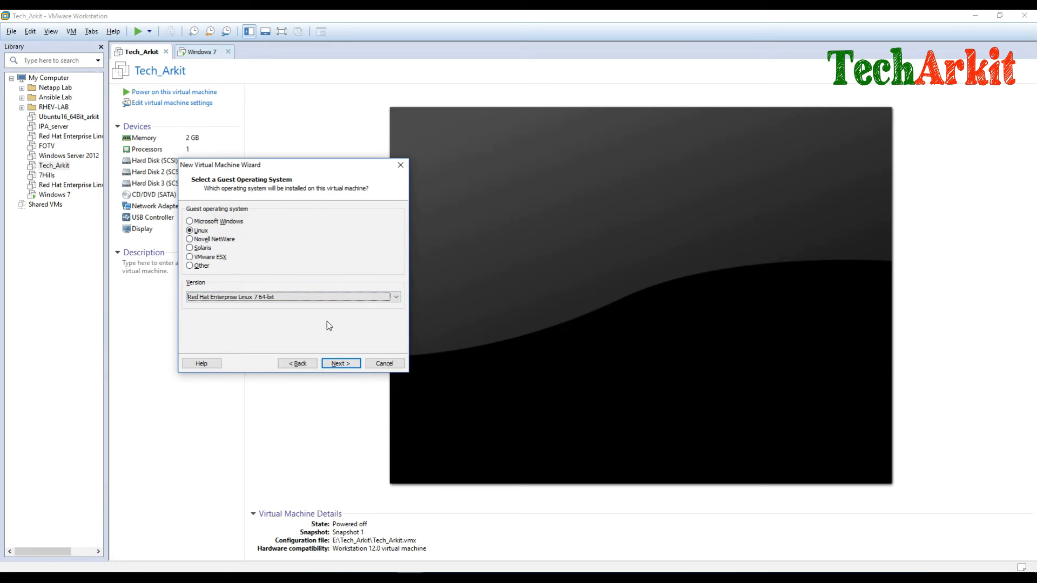
click(341, 362)
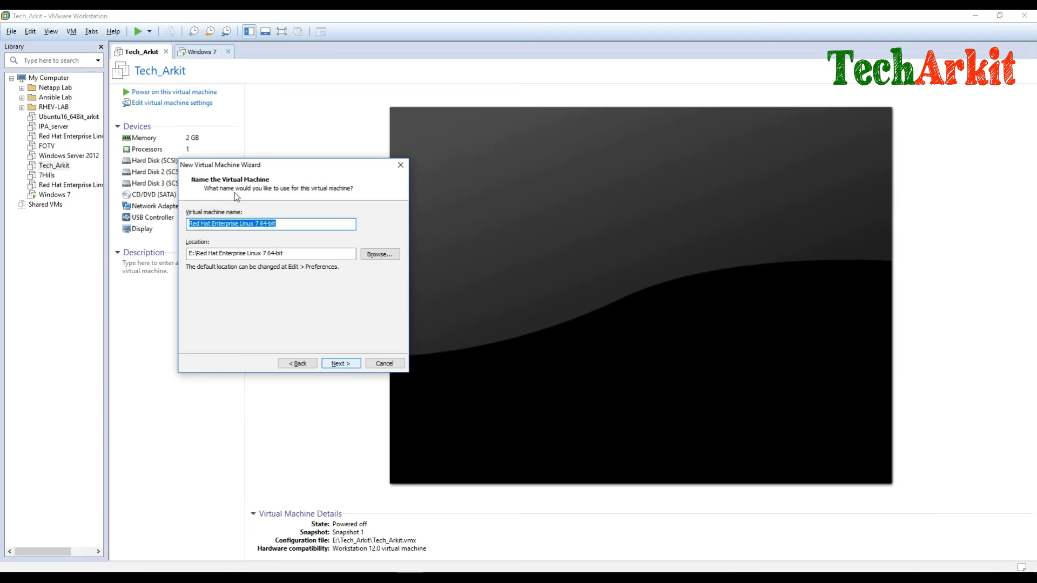
Name the new virtual machine Lab-Server and accept its matching storage location
drag(289, 222, 176, 218)
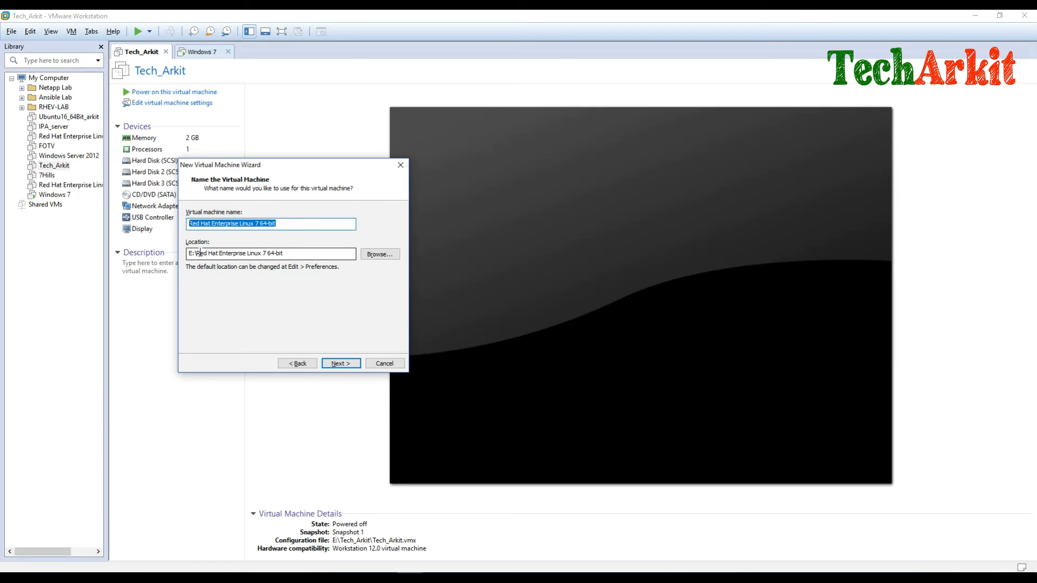
text(Lab)
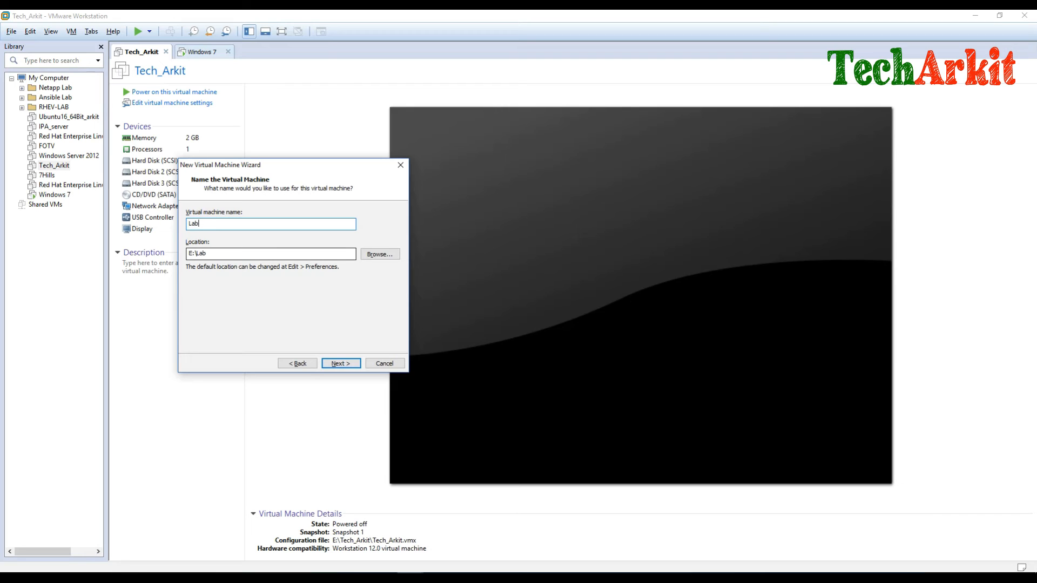
text(-Server)
click(349, 363)
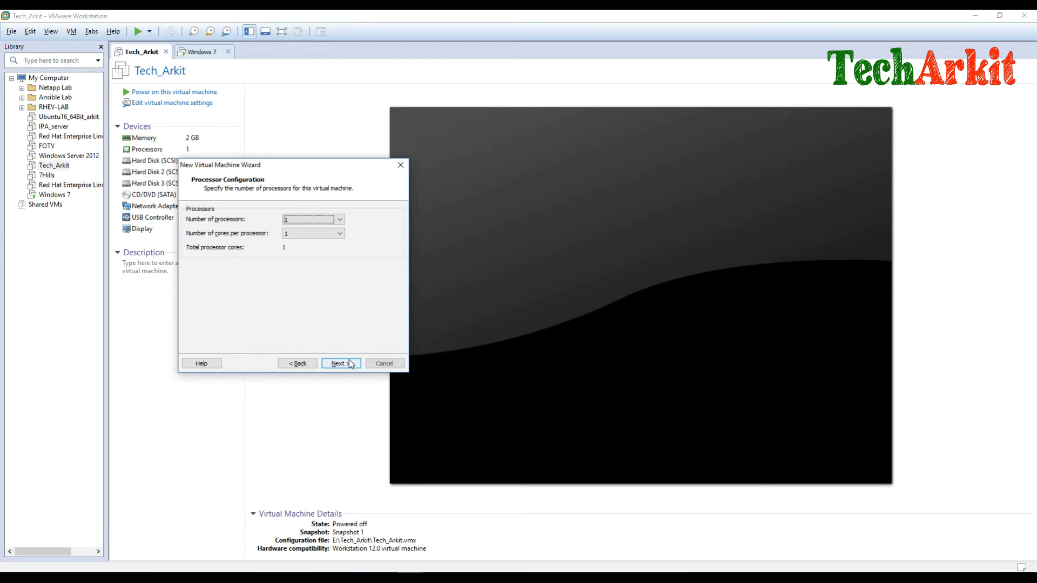
Configure the virtual machine with 2 processors and 2 cores per processor
click(322, 219)
click(306, 238)
click(311, 234)
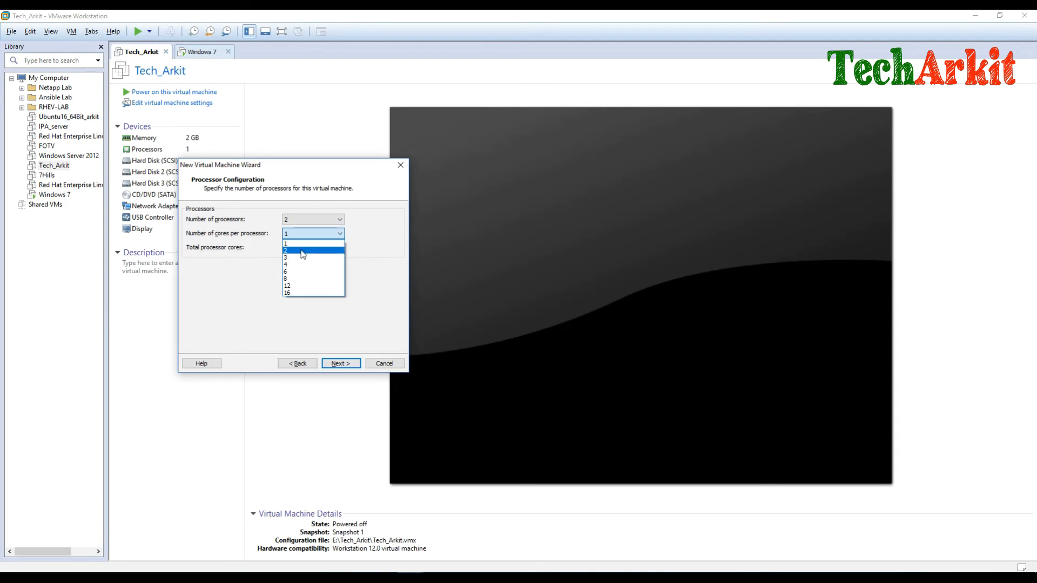
click(302, 250)
click(340, 360)
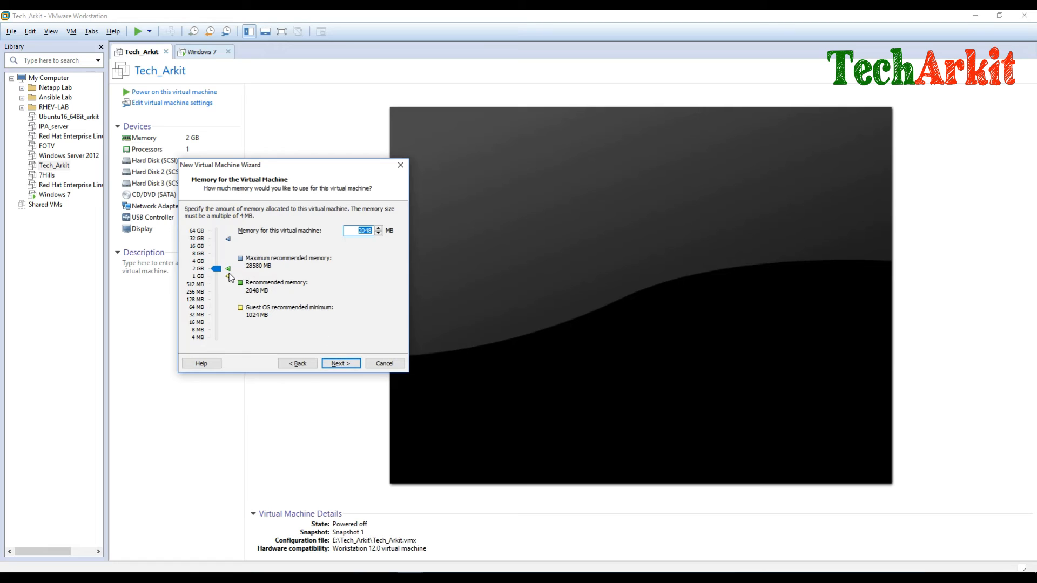
Set the virtual machine's memory to 4096 MB
drag(216, 268, 219, 263)
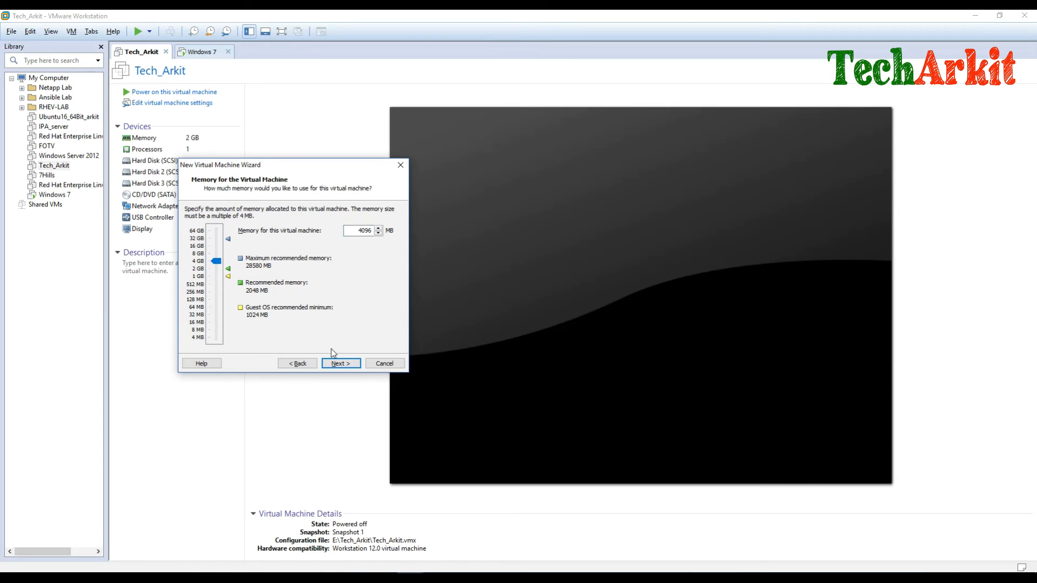
click(348, 364)
click(347, 365)
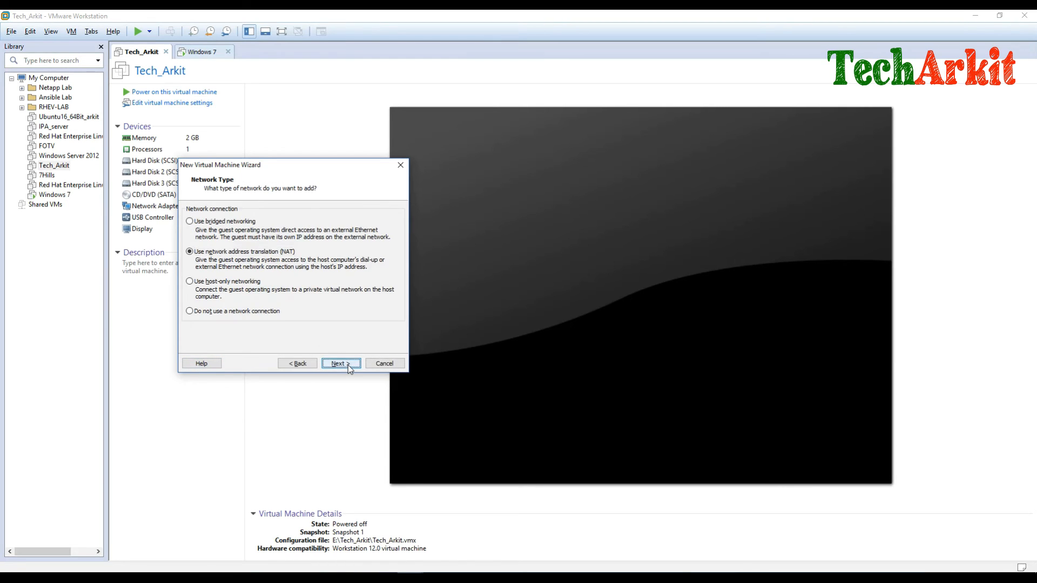
Accept network address translation (NAT) as the network connection and SCSI as the virtual disk type
click(295, 364)
click(344, 366)
click(346, 365)
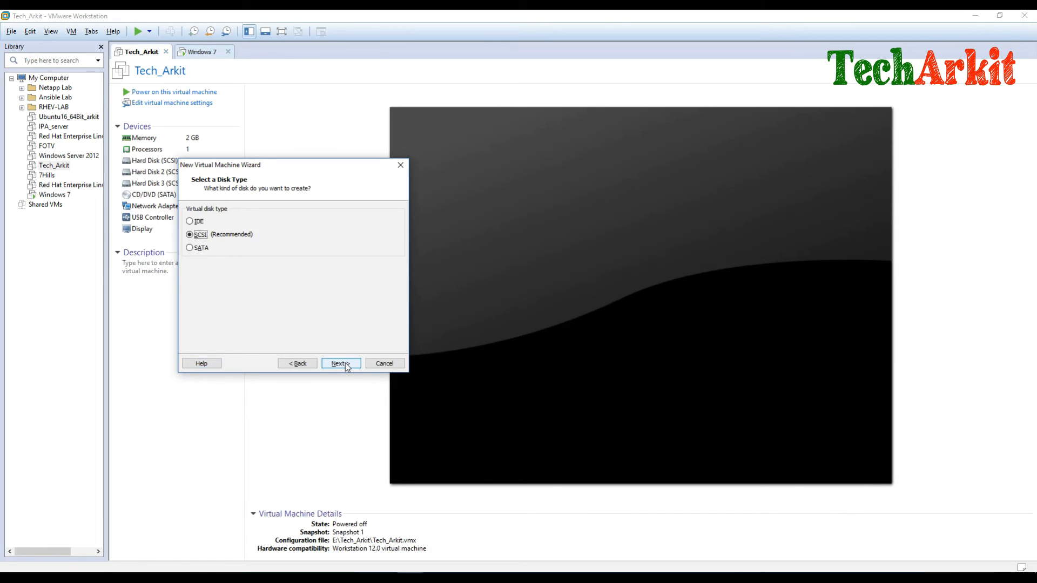
click(346, 365)
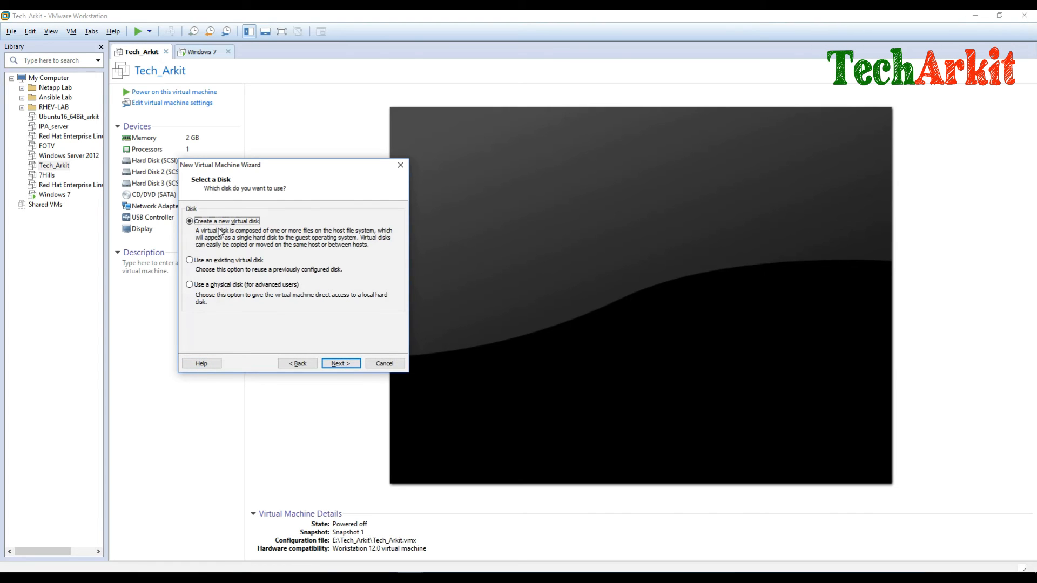
Create a new 40 GB virtual disk stored as a single file and accept Lab-Server.vmdk as the disk file
click(341, 364)
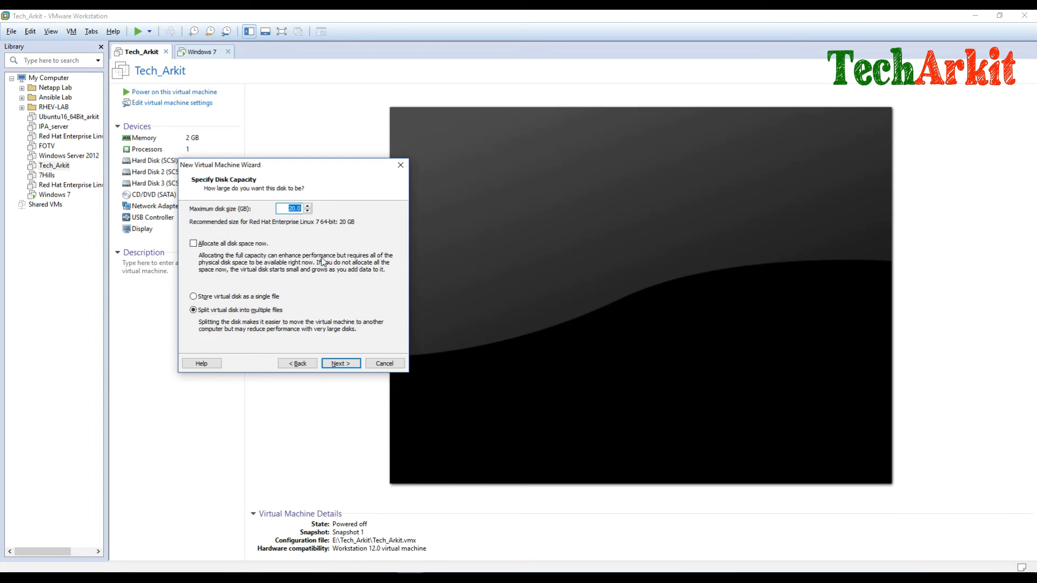
text(40)
click(206, 296)
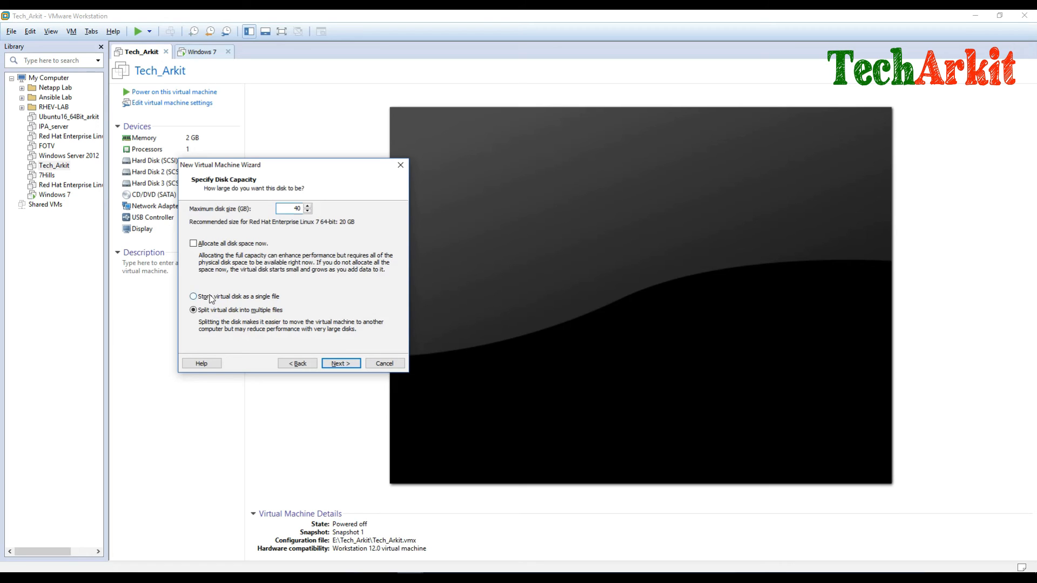
click(346, 363)
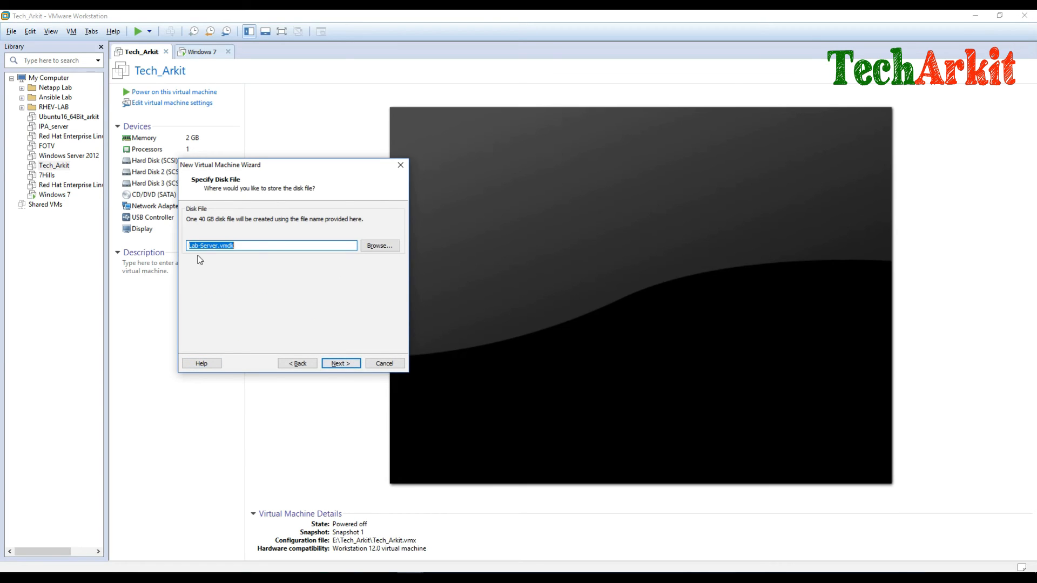
click(336, 362)
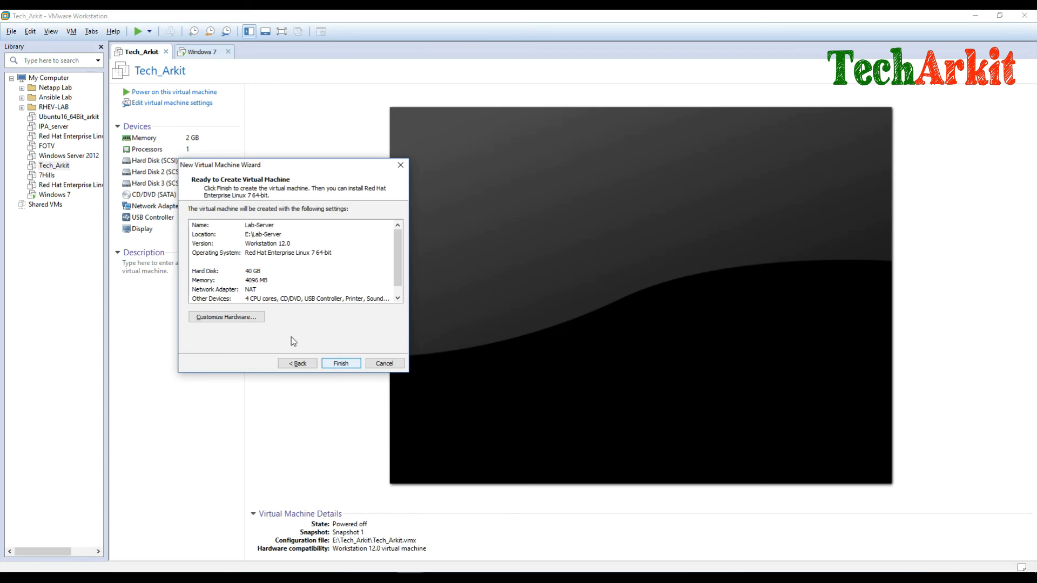
Remove the printer and sound card from the virtual machine's hardware and finish creating the virtual machine
click(224, 319)
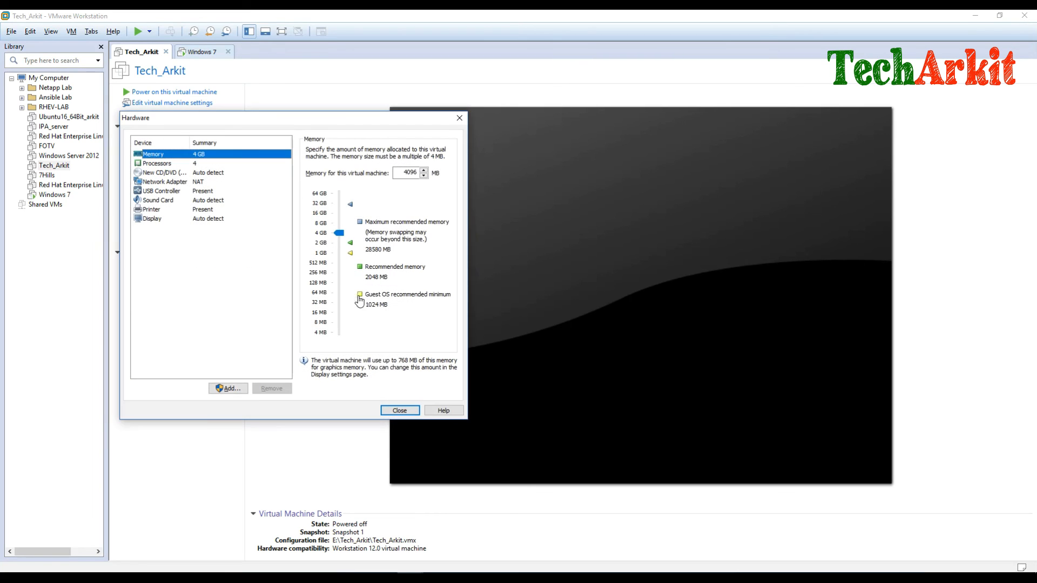
click(167, 211)
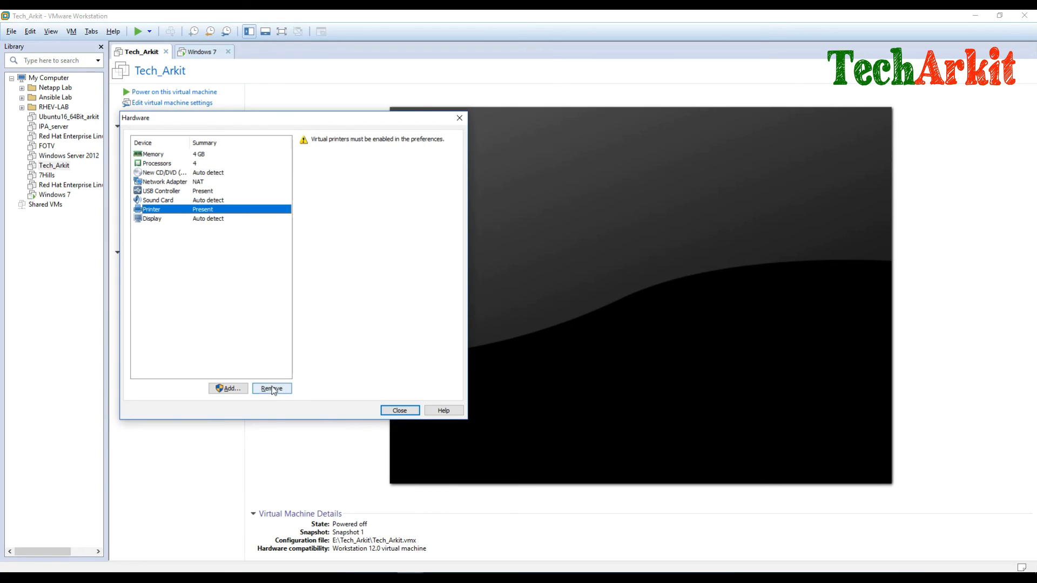
click(272, 389)
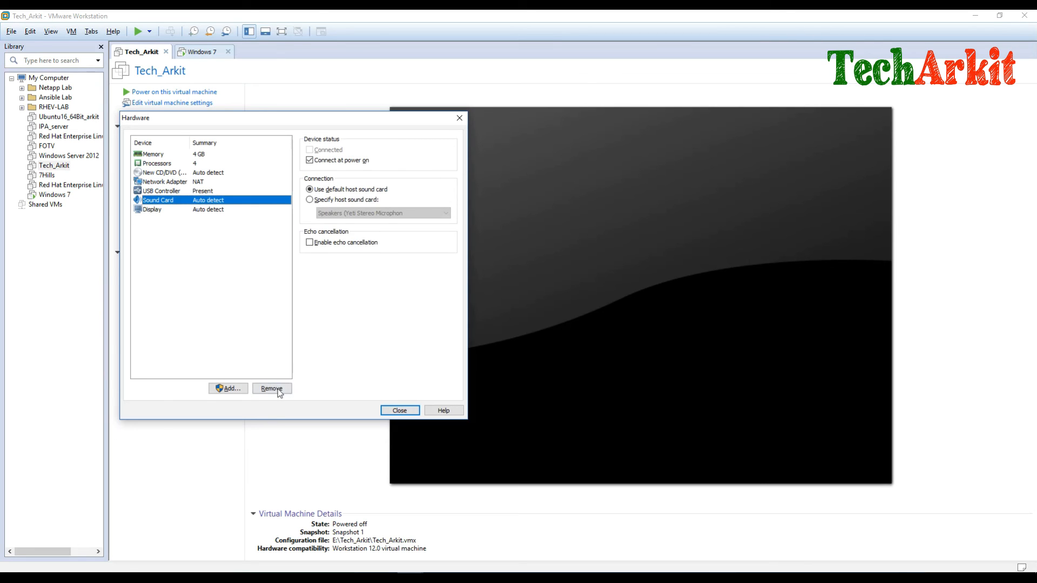
click(279, 389)
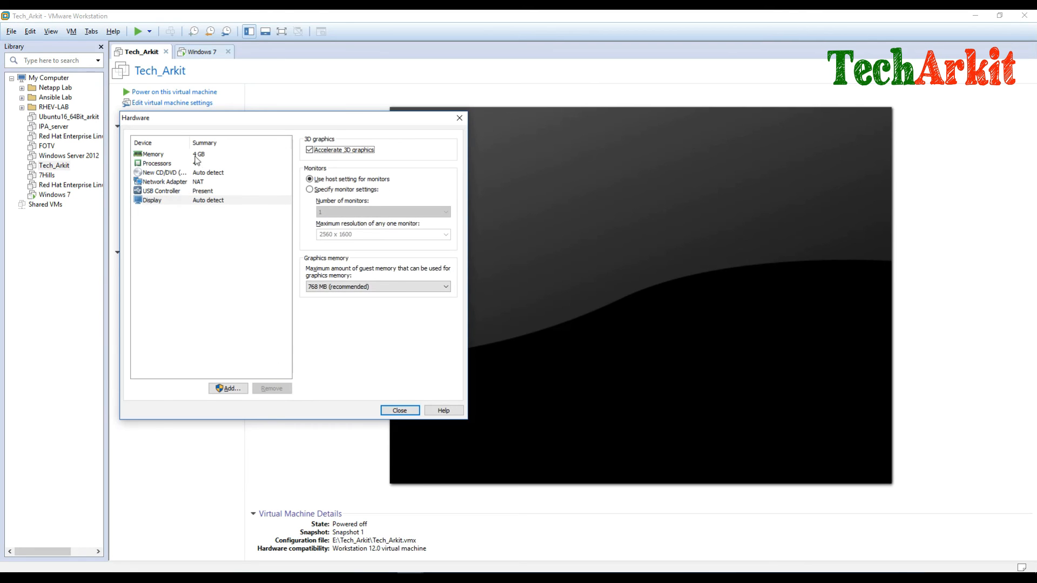
drag(190, 141, 223, 142)
click(399, 411)
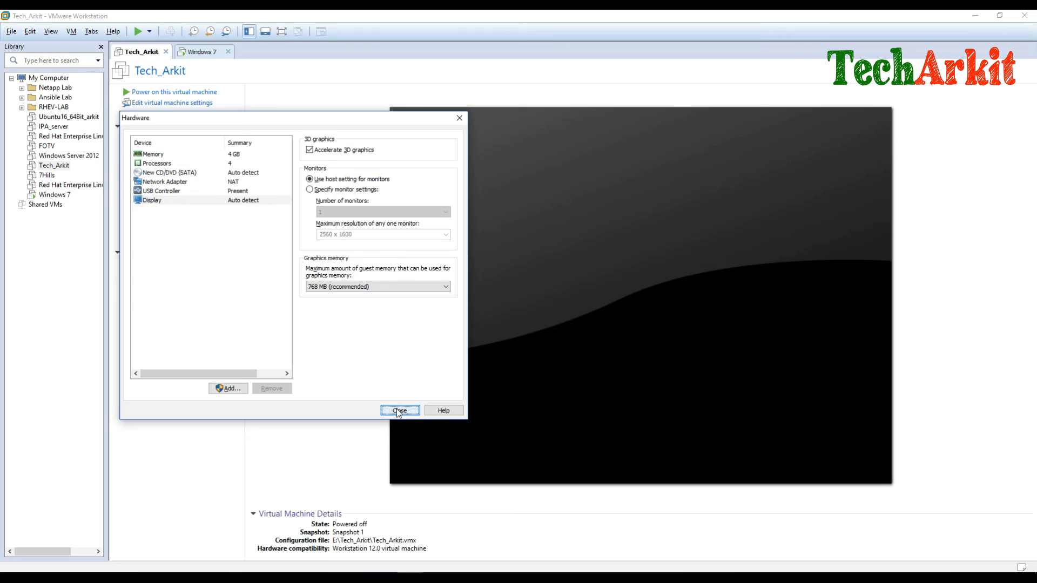
click(340, 364)
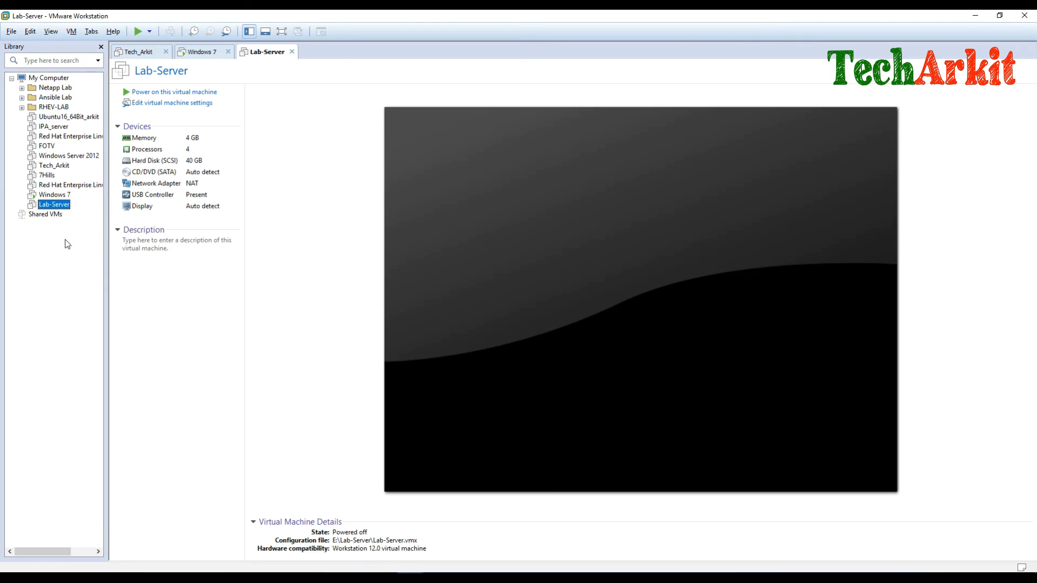
right_click(55, 210)
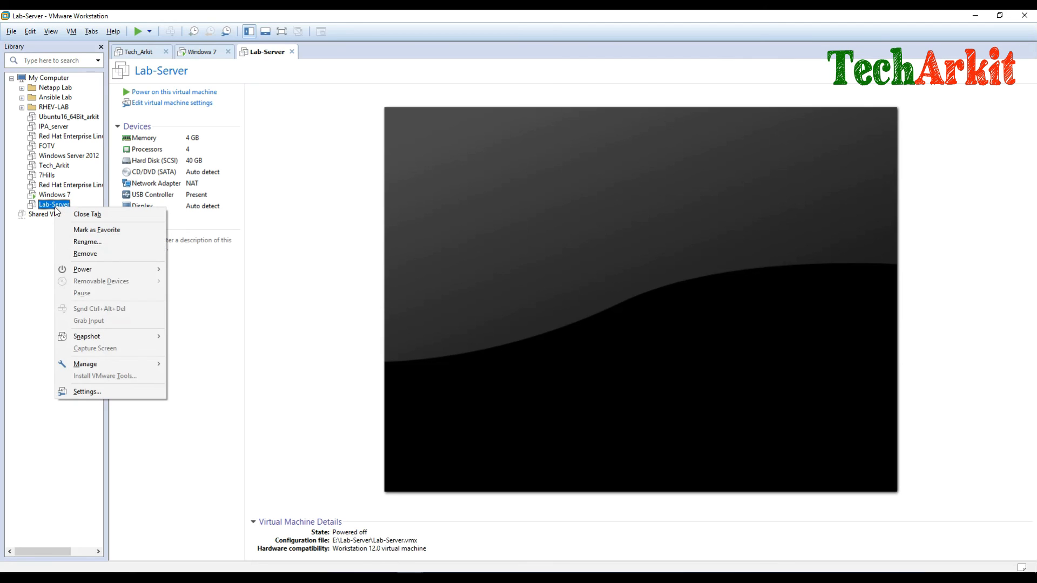
click(48, 246)
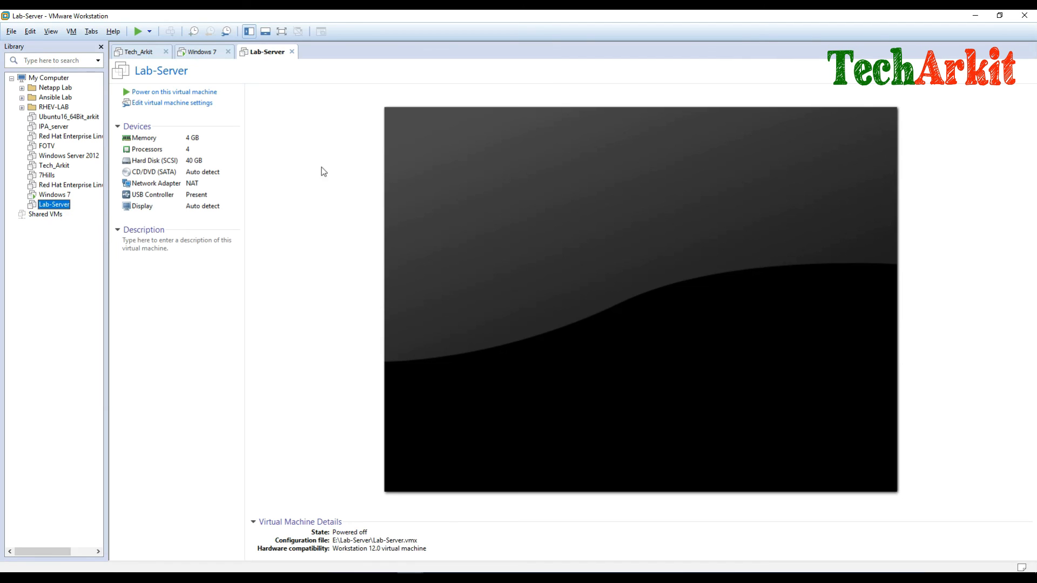